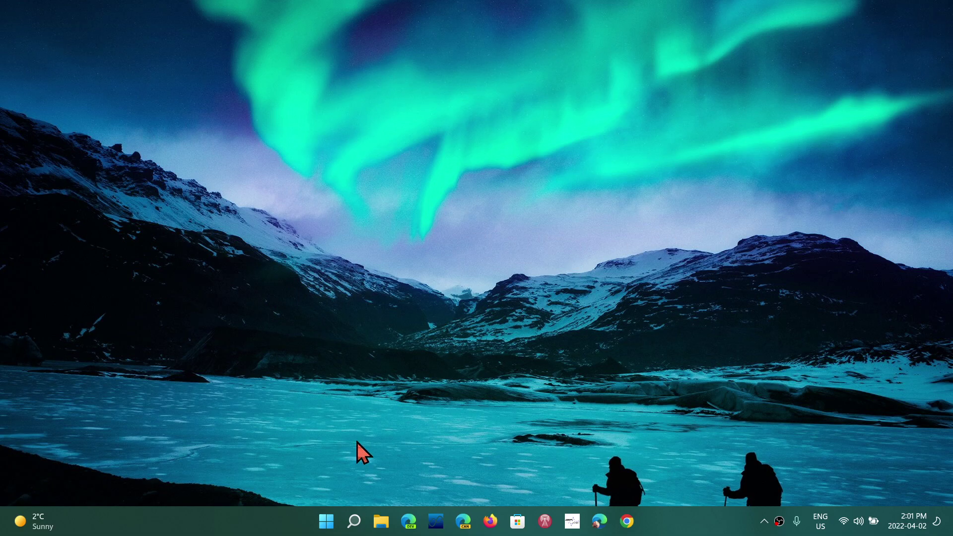
- Open Settings to Apps > Default apps and place the cursor in the Search apps box
left_click(325, 522)
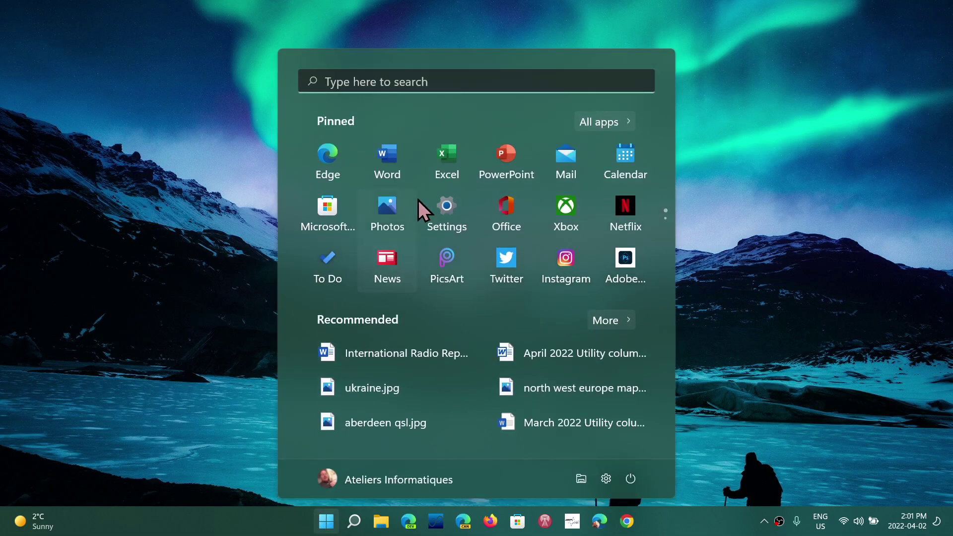
left_click(448, 207)
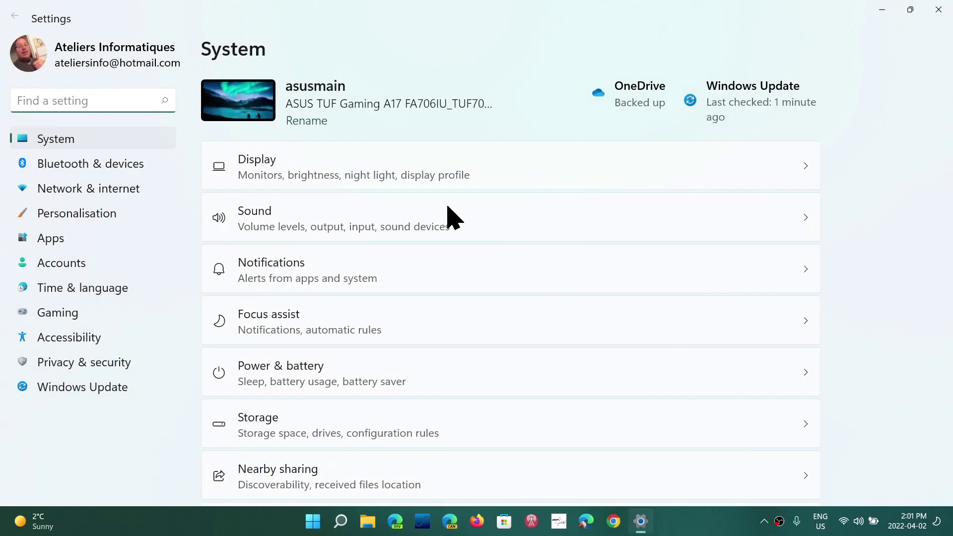
left_click(107, 234)
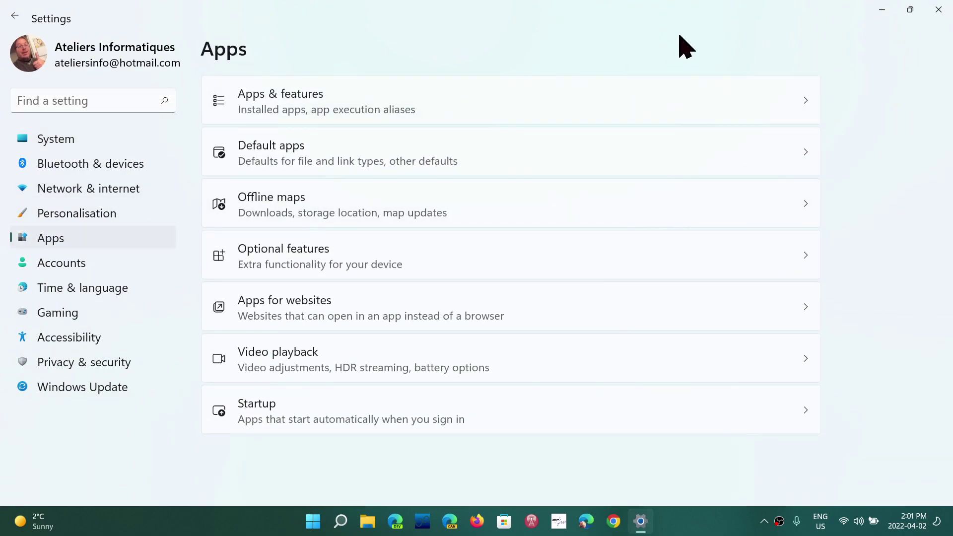
left_click(412, 165)
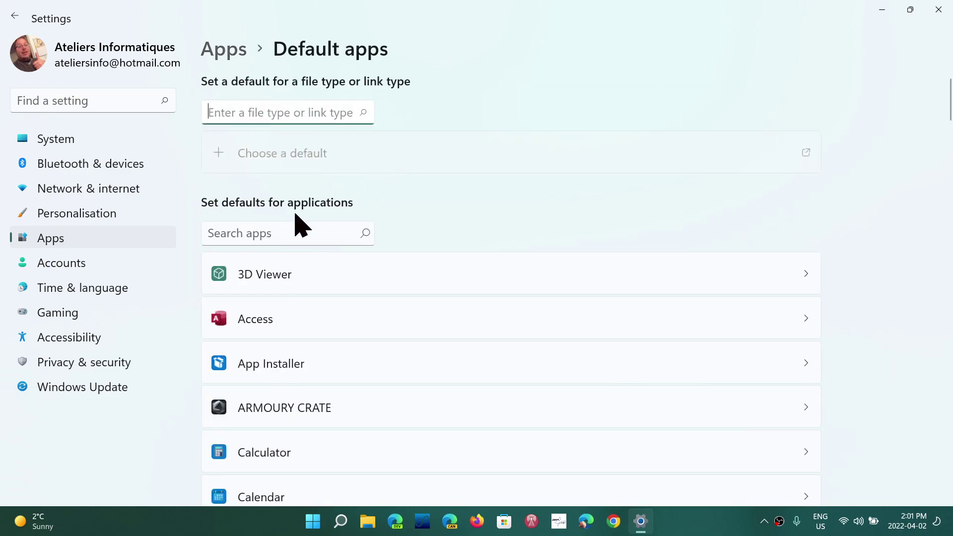
left_click(287, 232)
- Search 'chrome' and set Google Chrome as the default browser
type("chrome")
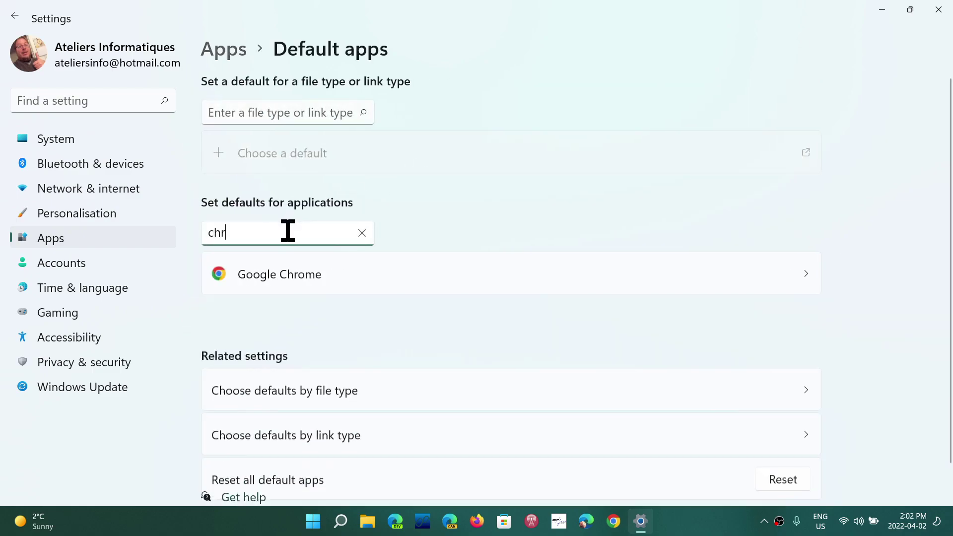
left_click(366, 283)
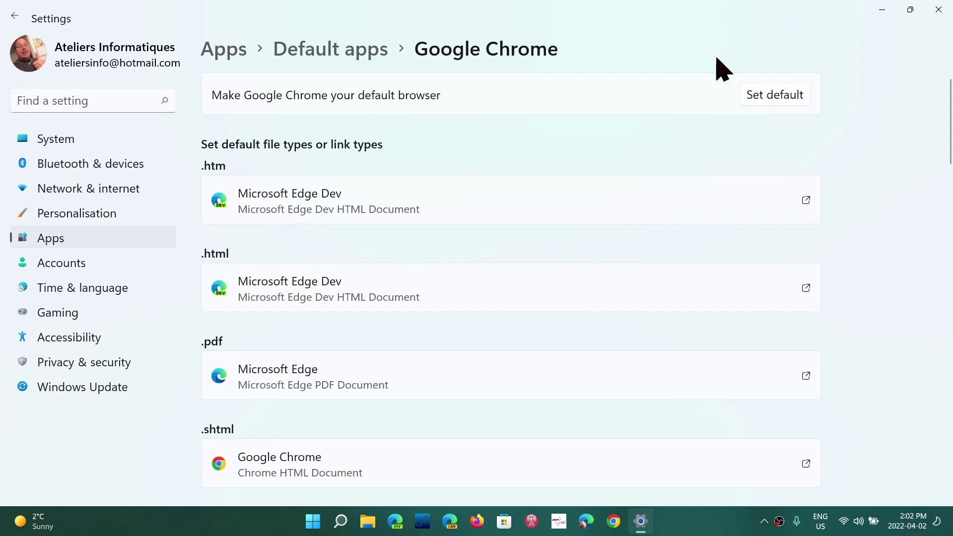
left_click(771, 93)
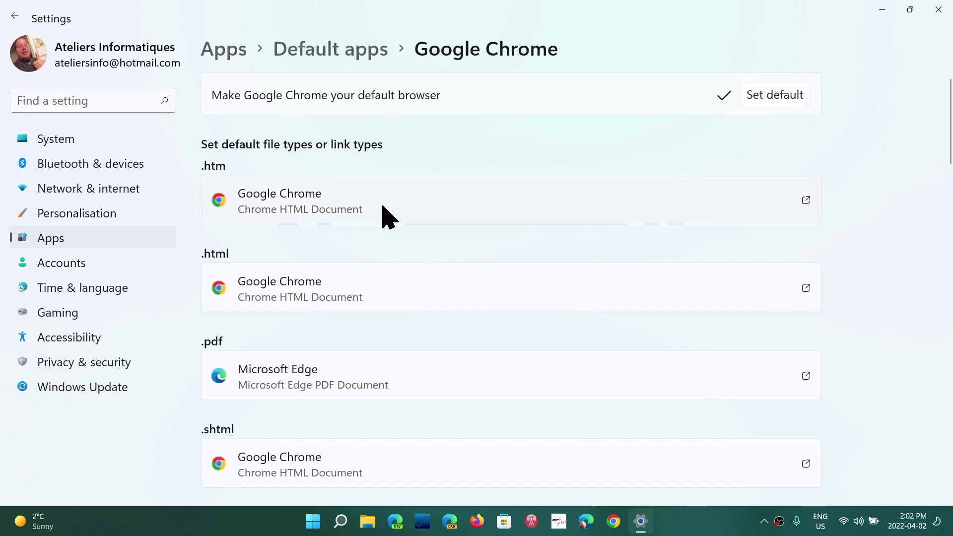
- Review Chrome's file and link types, including .htm, .html, .shtml, HTTP and HTTPS
scroll(388, 261, "down", 2)
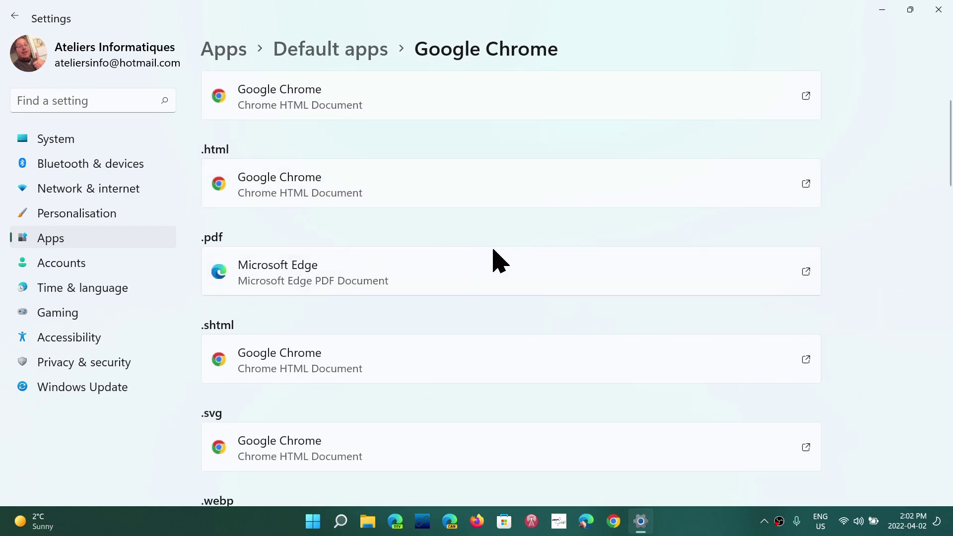
scroll(475, 307, "down", 2)
scroll(475, 307, "down", 2)
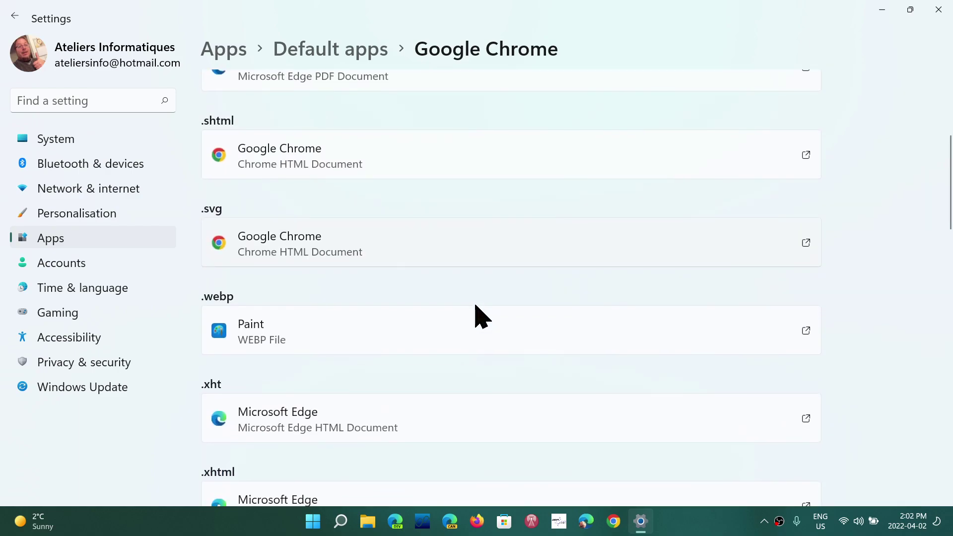
scroll(482, 316, "down", 2)
scroll(481, 317, "up", 2)
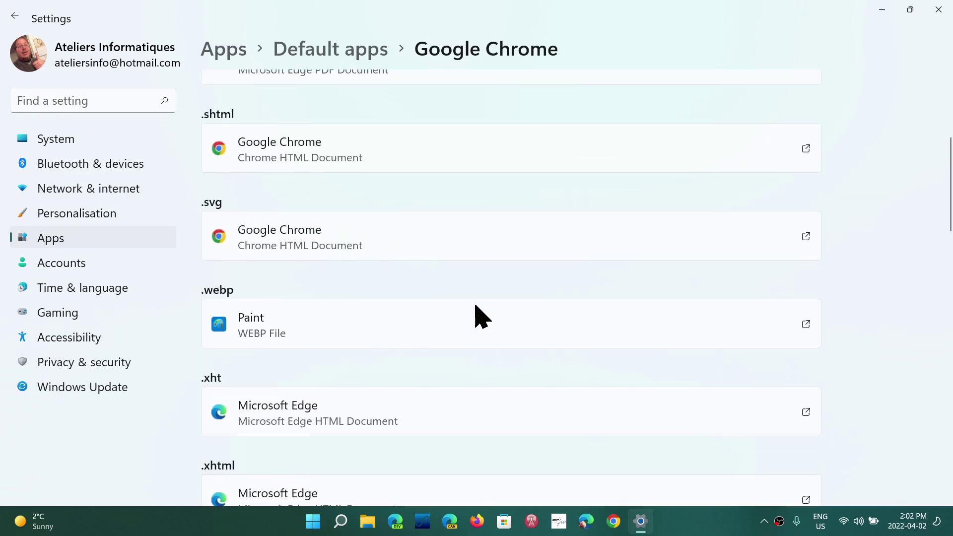
scroll(482, 317, "down", 3)
scroll(481, 317, "down", 5)
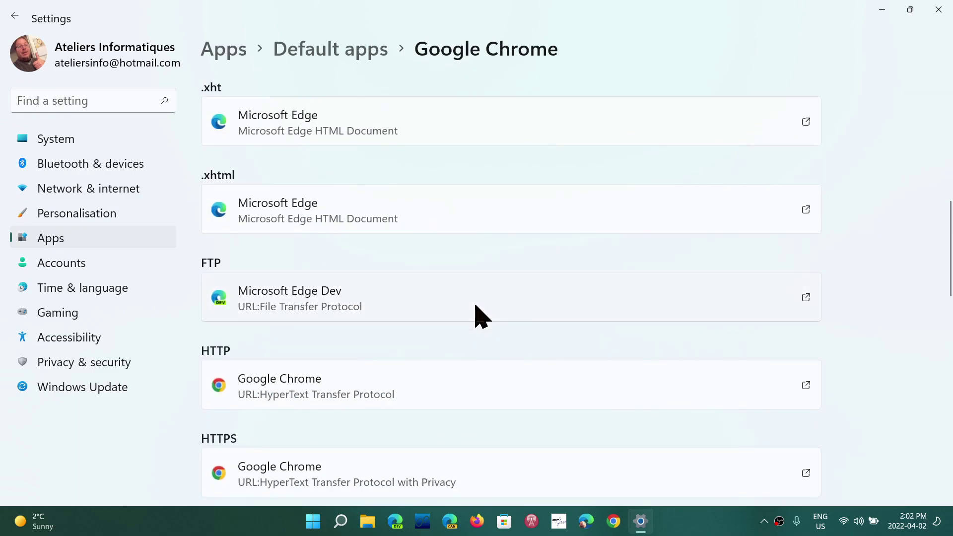
scroll(476, 305, "down", 5)
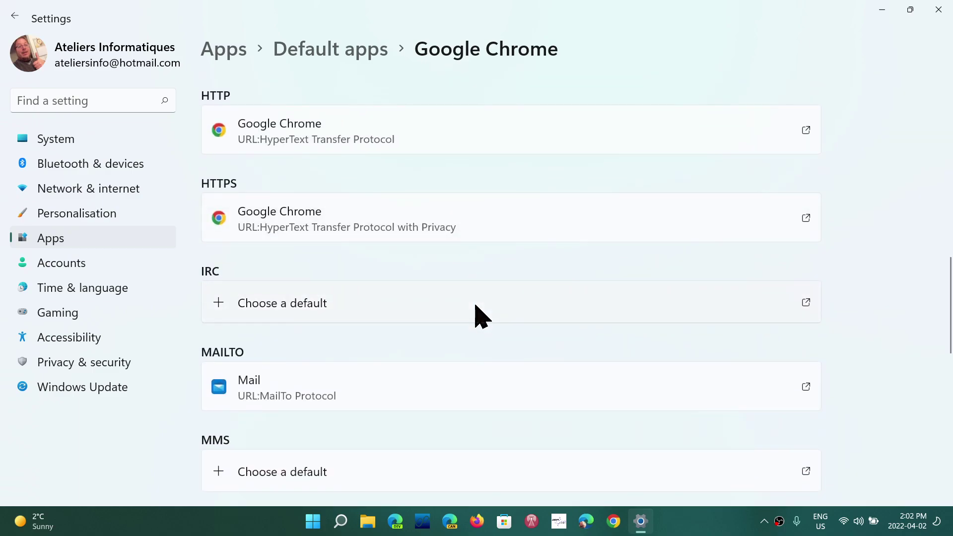
scroll(482, 316, "down", 6)
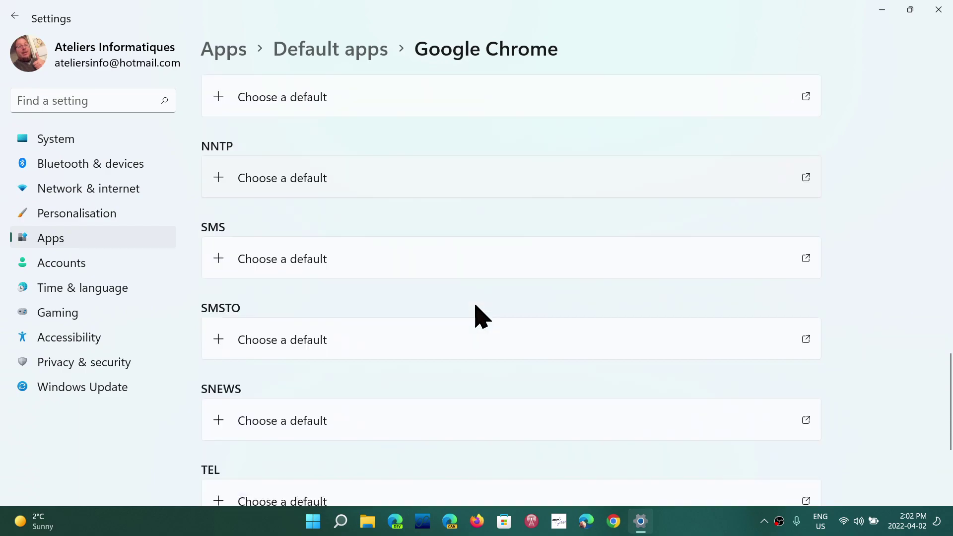
scroll(482, 316, "up", 20)
scroll(479, 316, "up", 7)
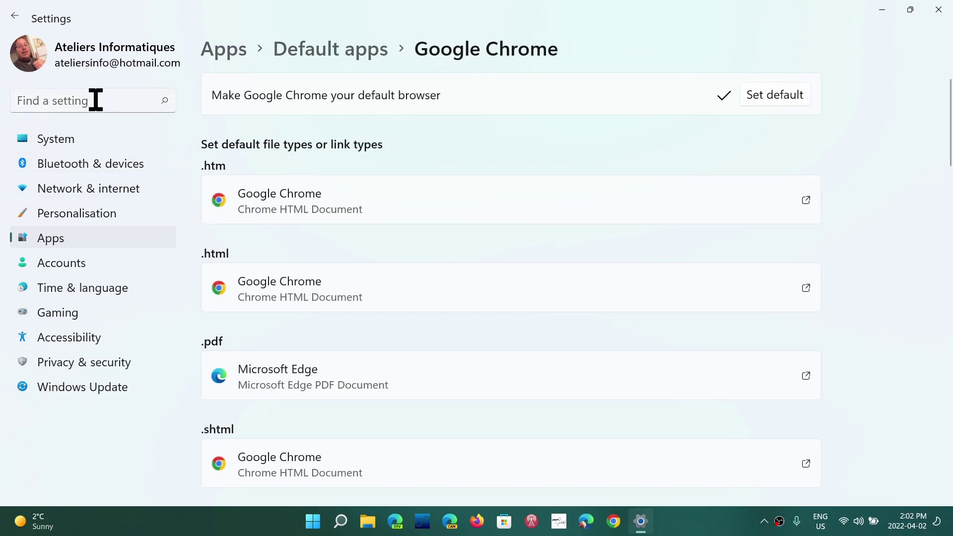
- Back in Default apps, search 'edge' and set Microsoft Edge Dev as the default browser
left_click(65, 242)
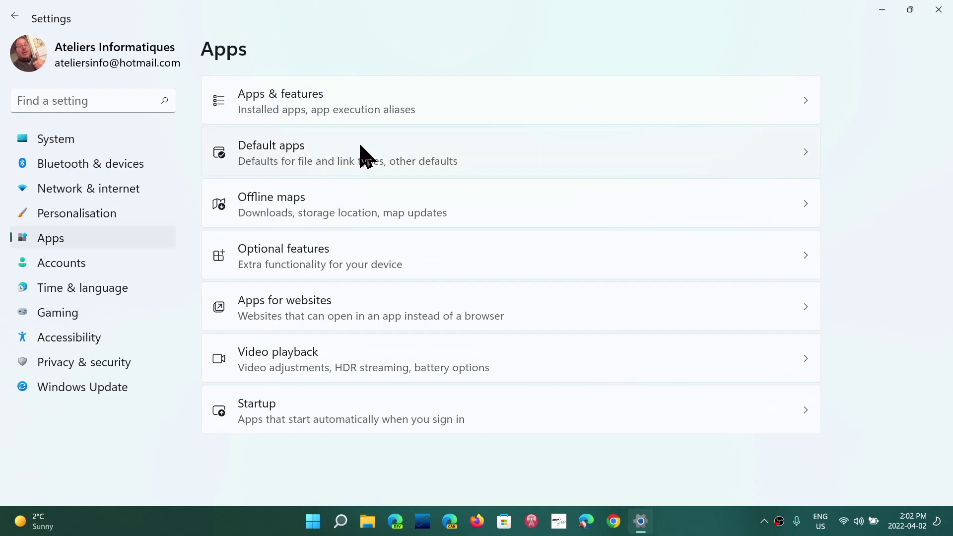
left_click(366, 157)
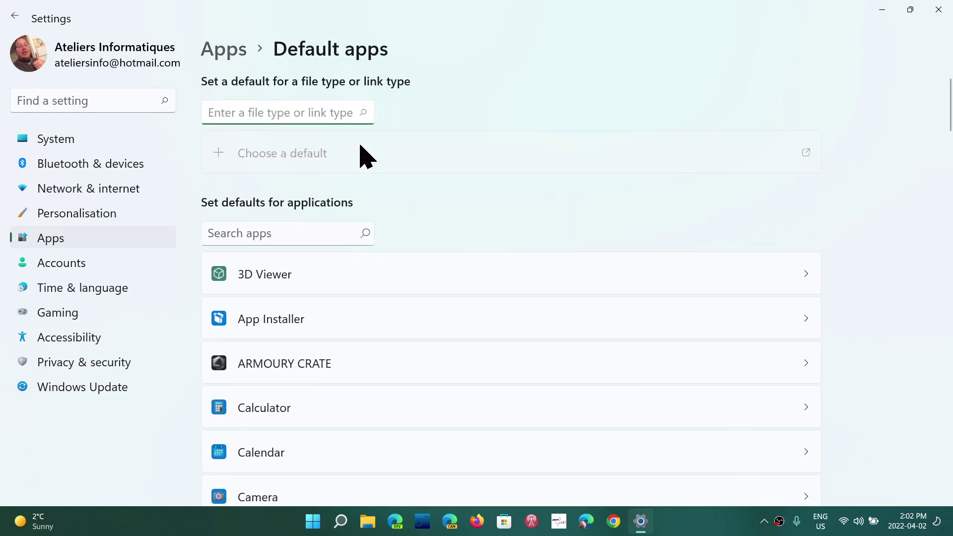
left_click(256, 233)
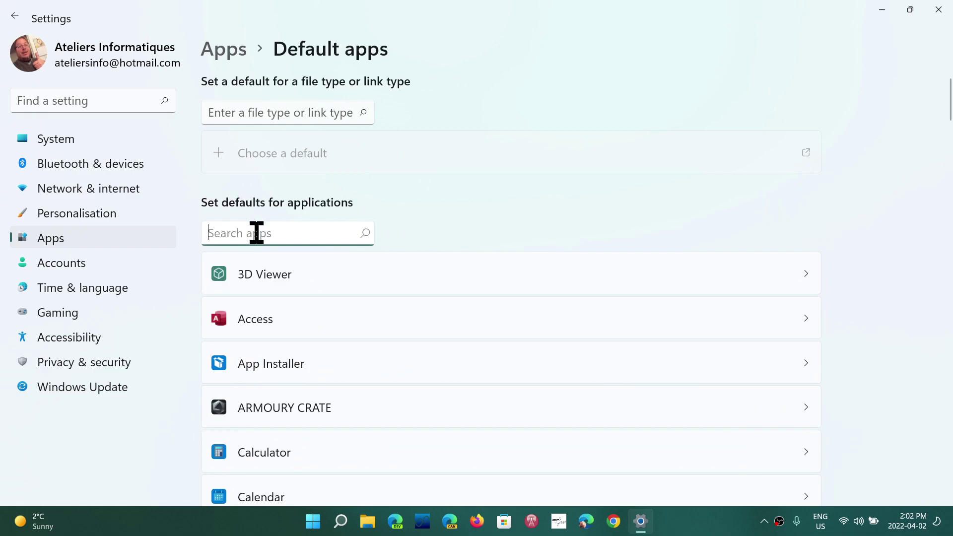
type("edge")
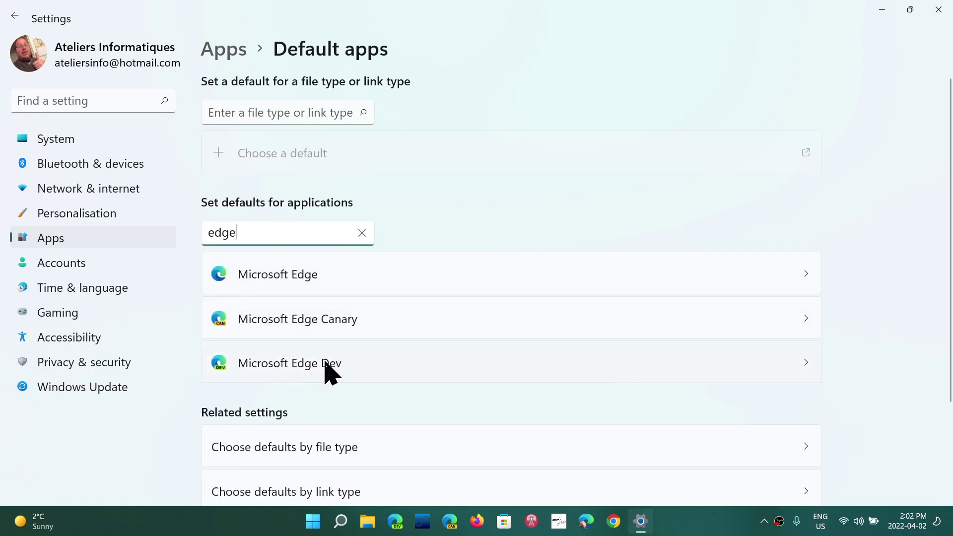
left_click(327, 366)
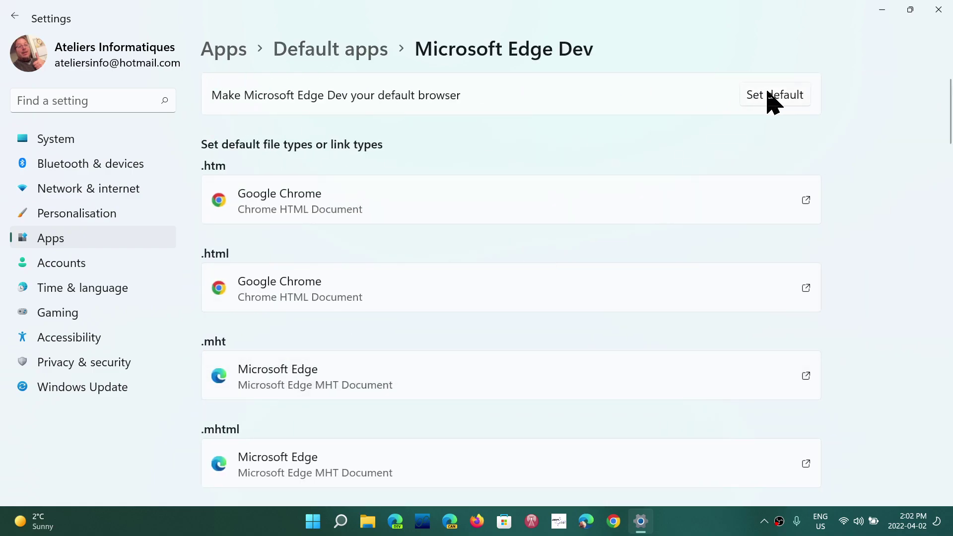
left_click(775, 97)
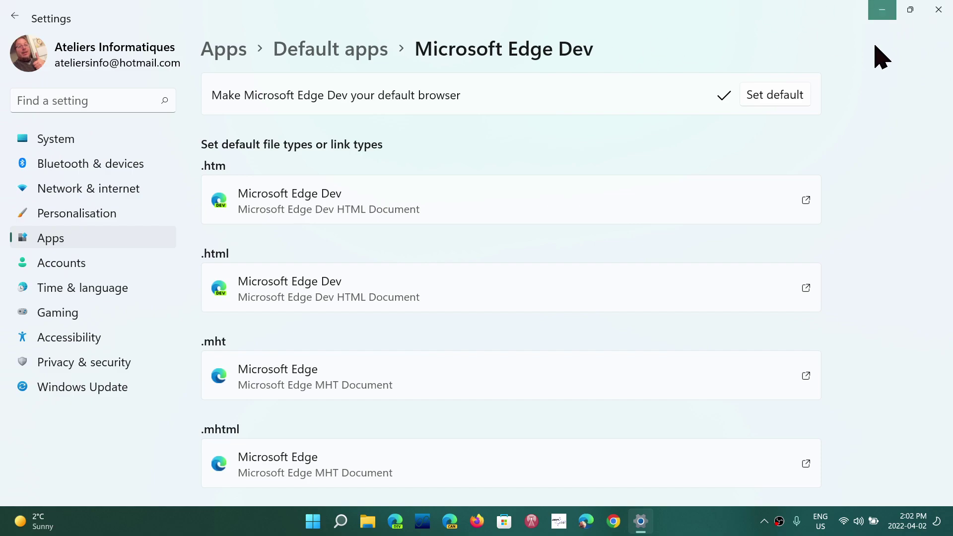
- Close the Settings window
left_click(944, 7)
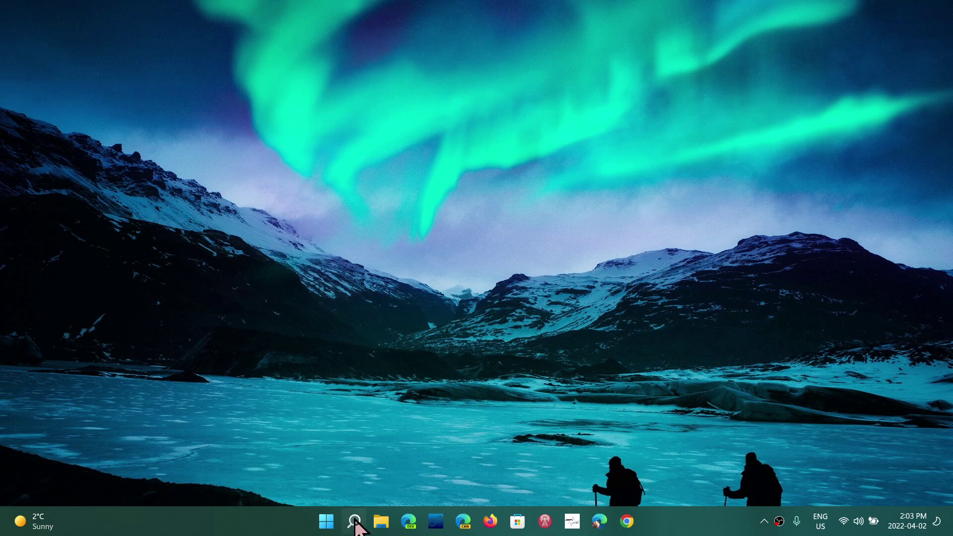
- Reopen Settings from the Start menu and go to Apps > Default apps
left_click(324, 523)
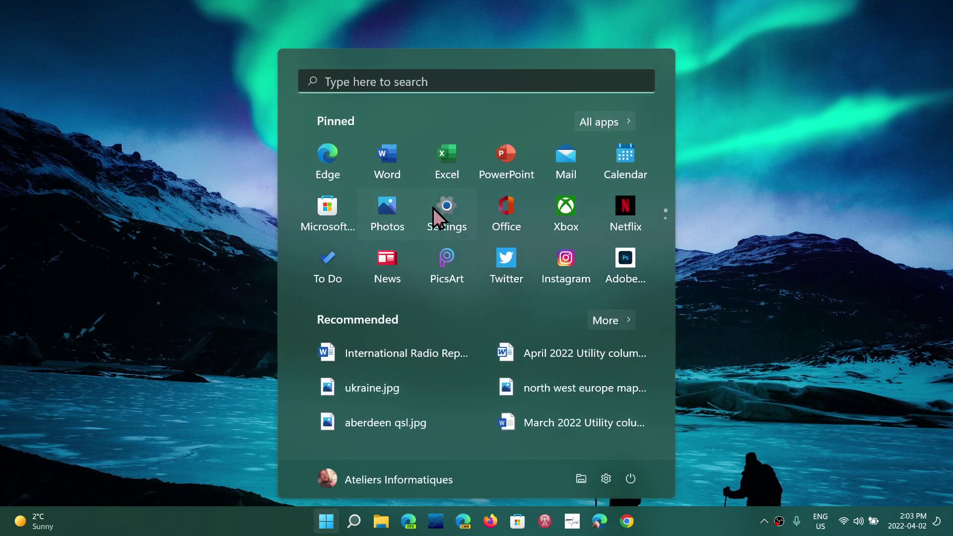
left_click(446, 208)
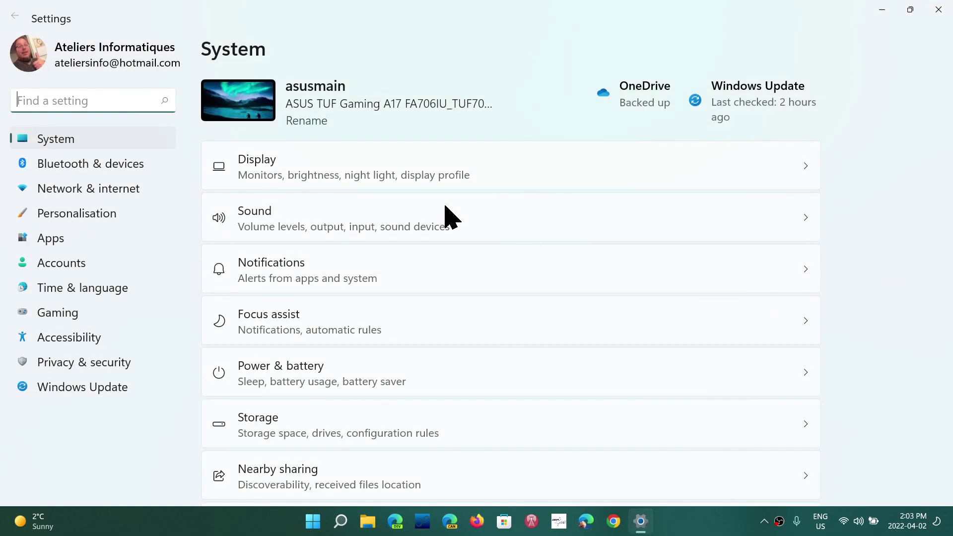
left_click(118, 250)
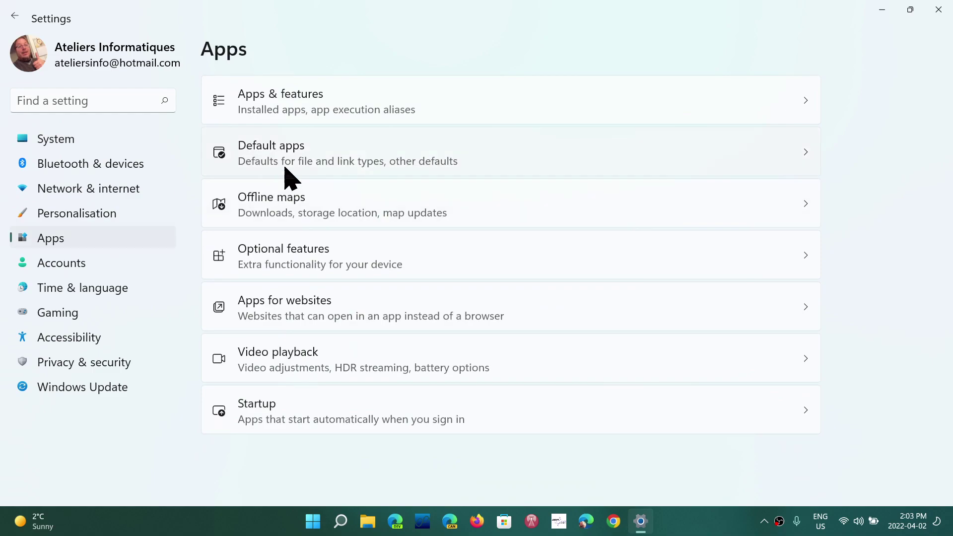
left_click(328, 162)
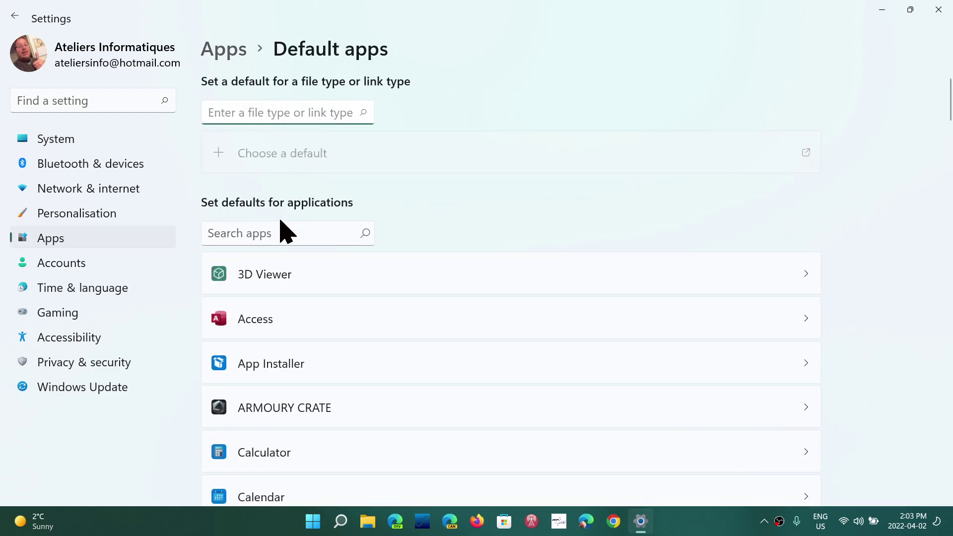
- Search 'vlc', review VLC media player's file type defaults, then return to the Default apps list
left_click(275, 235)
type("vlc")
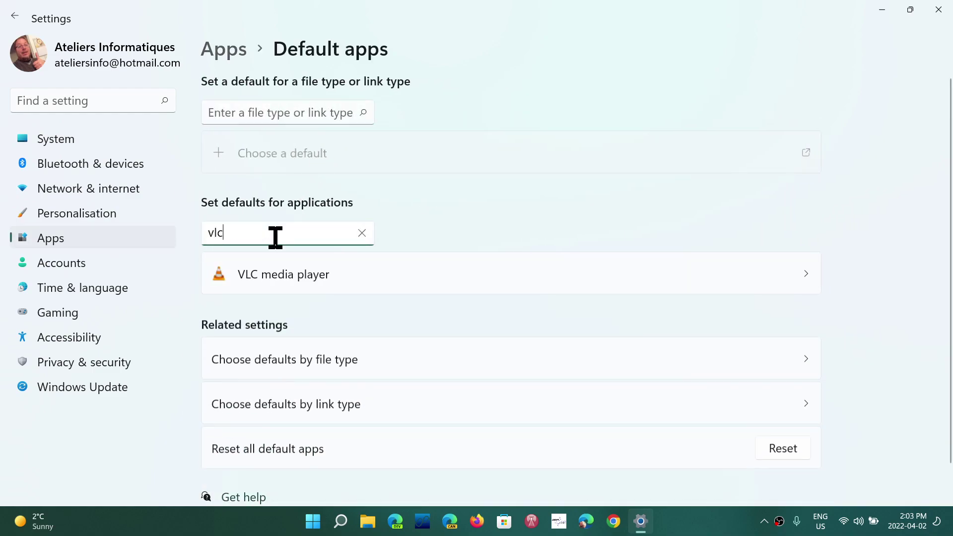
left_click(312, 273)
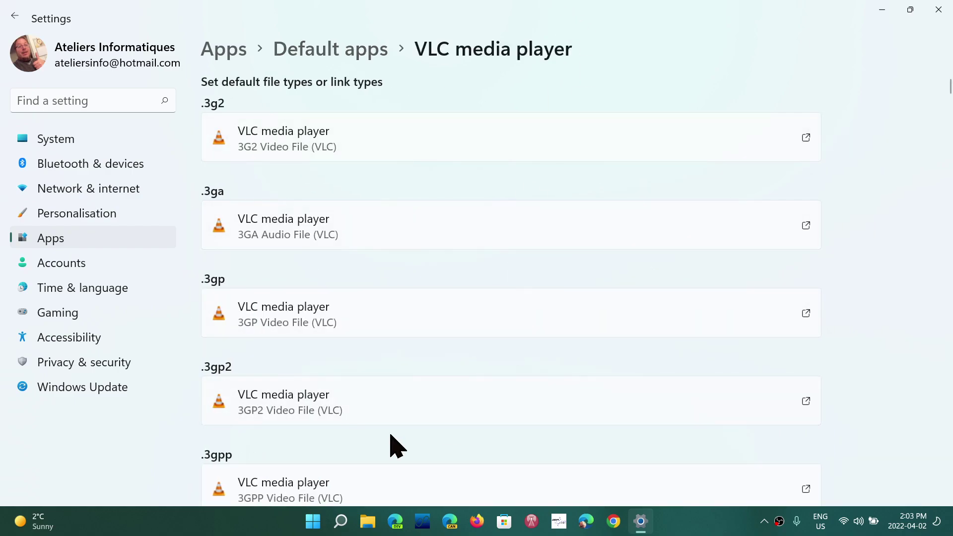
left_click(341, 59)
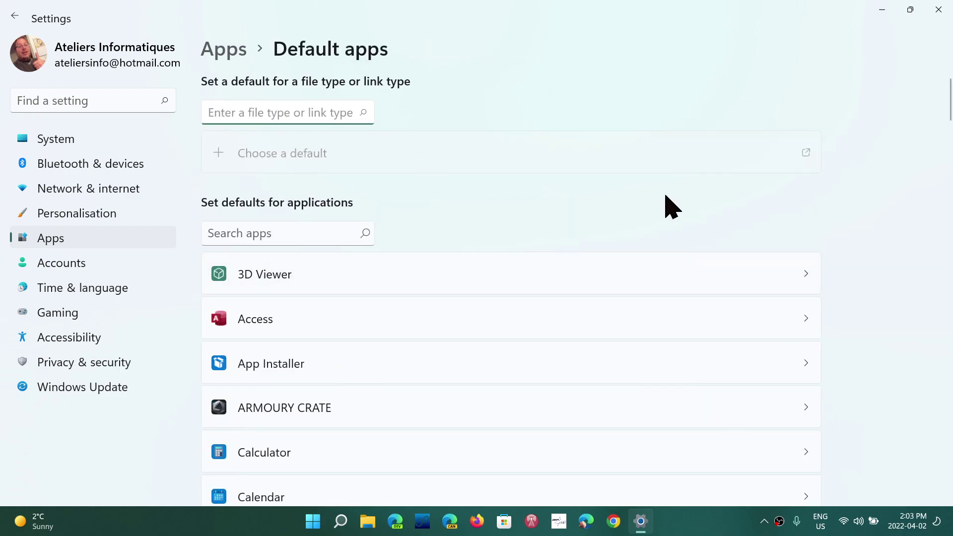
- Close Settings and dismiss the Start menu, leaving the bare desktop
left_click(939, 9)
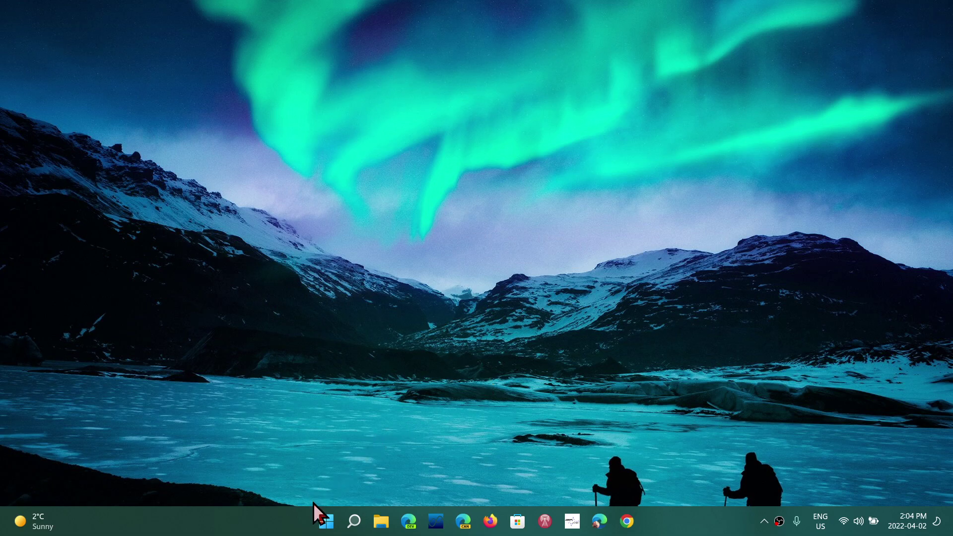
left_click(329, 524)
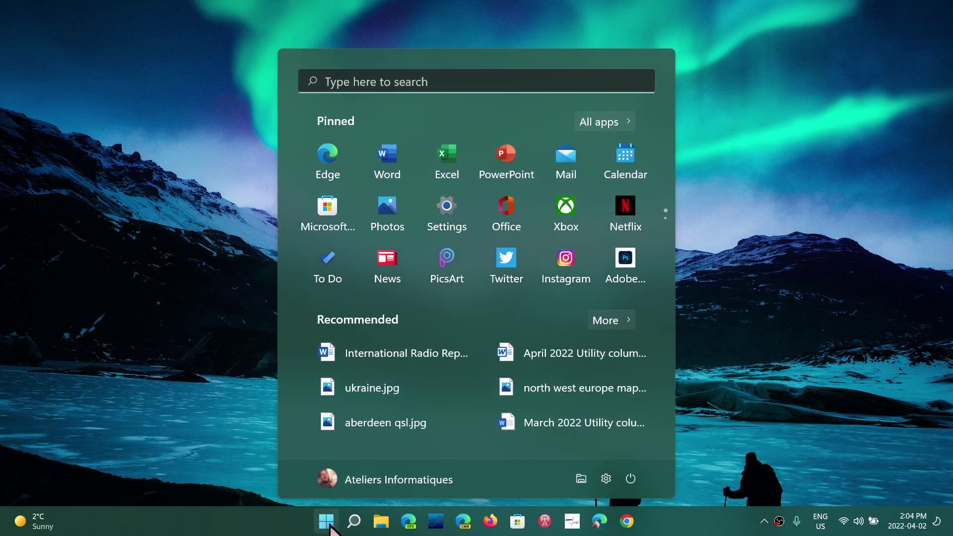
left_click(738, 225)
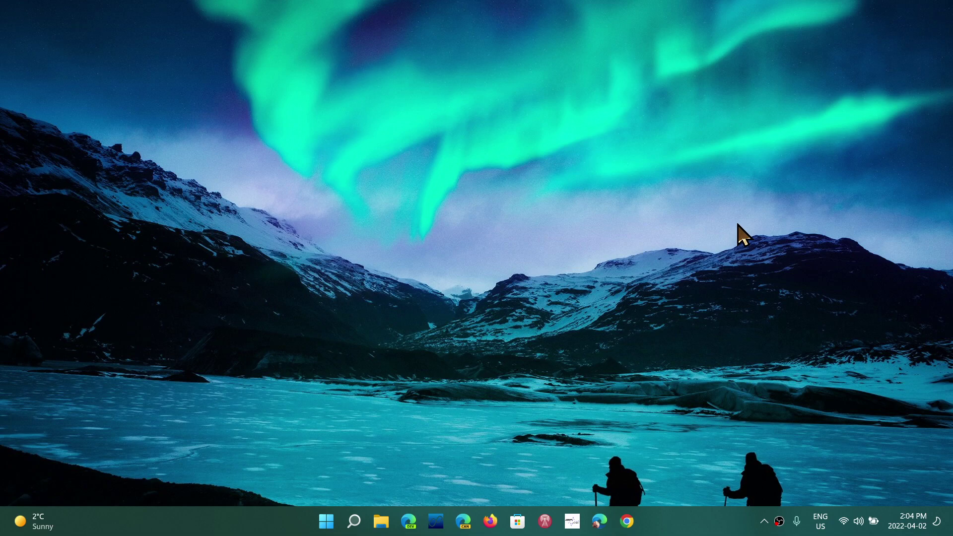